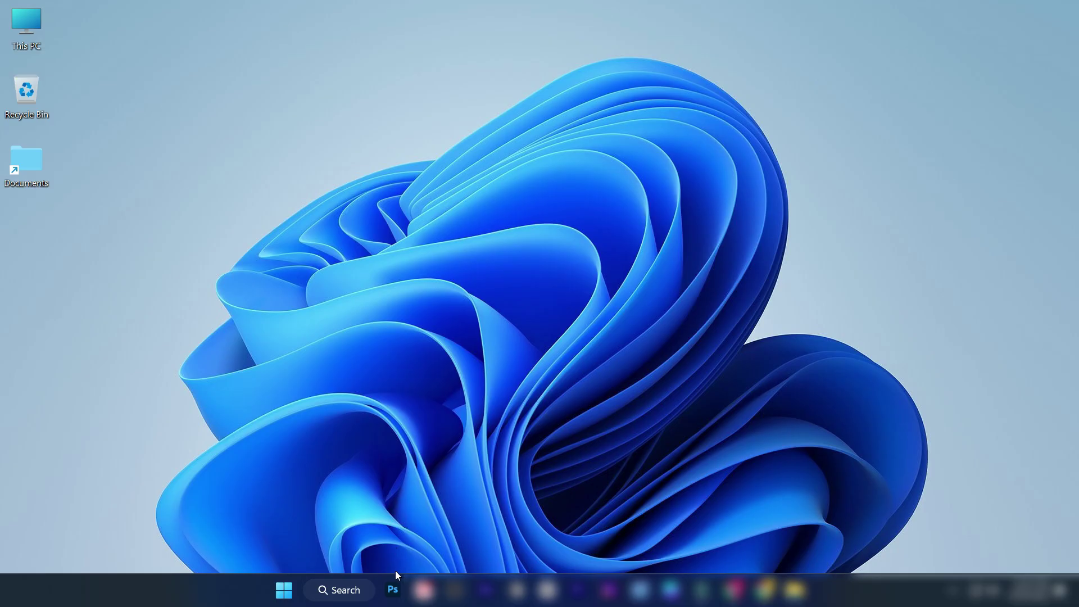
# Launch Photoshop 2023 from the taskbar and wait for the Adobe Genuine Service alert
pyautogui.click(394, 594)
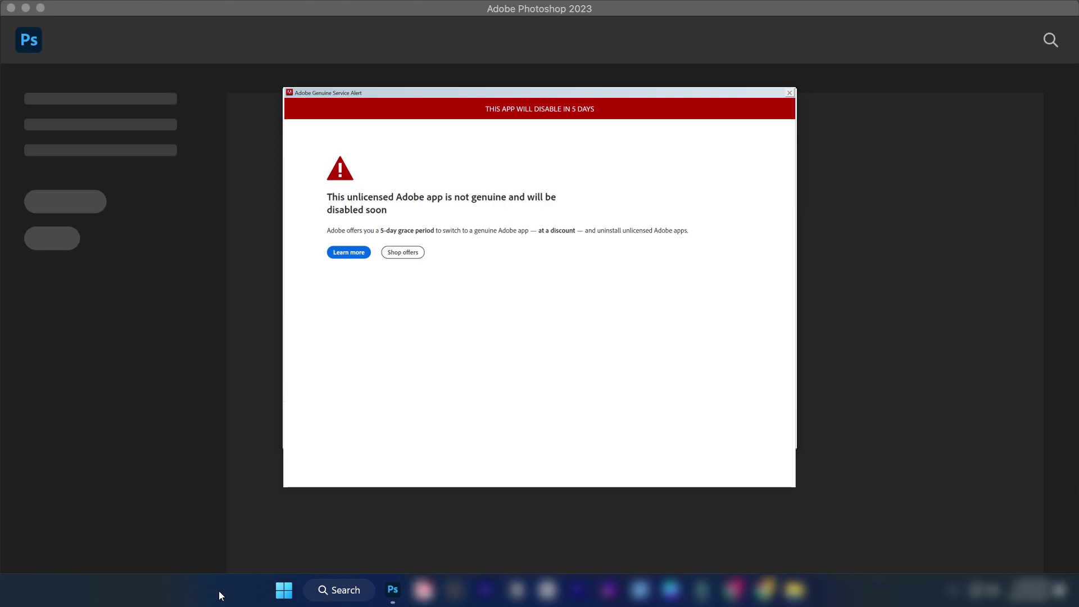
# End the Adobe Photoshop 2023 task in Task Manager, then close Task Manager
pyautogui.rightClick(220, 595)
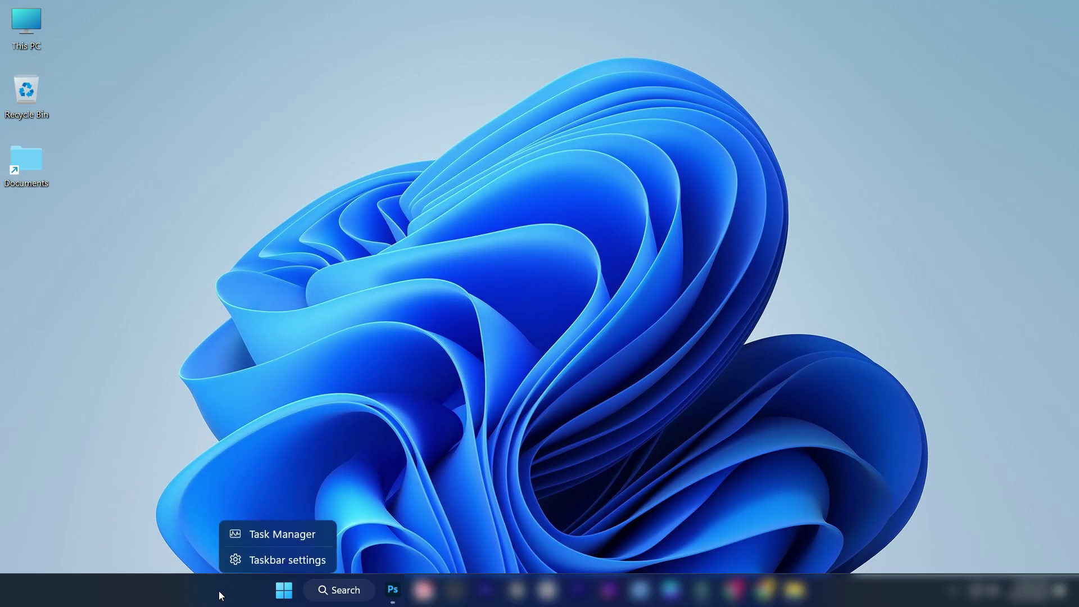
pyautogui.click(281, 540)
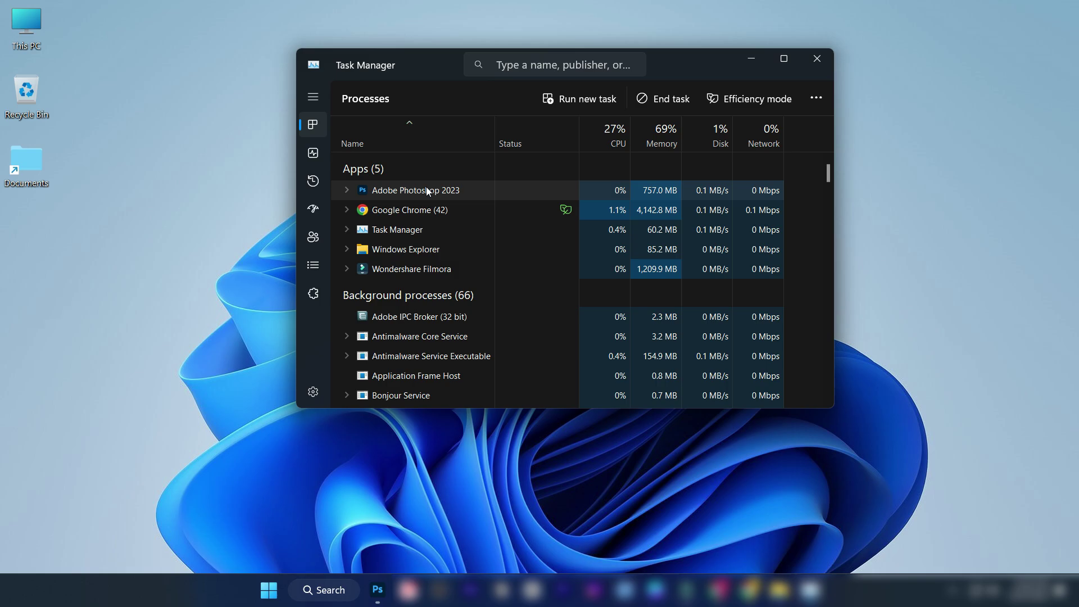
pyautogui.rightClick(427, 189)
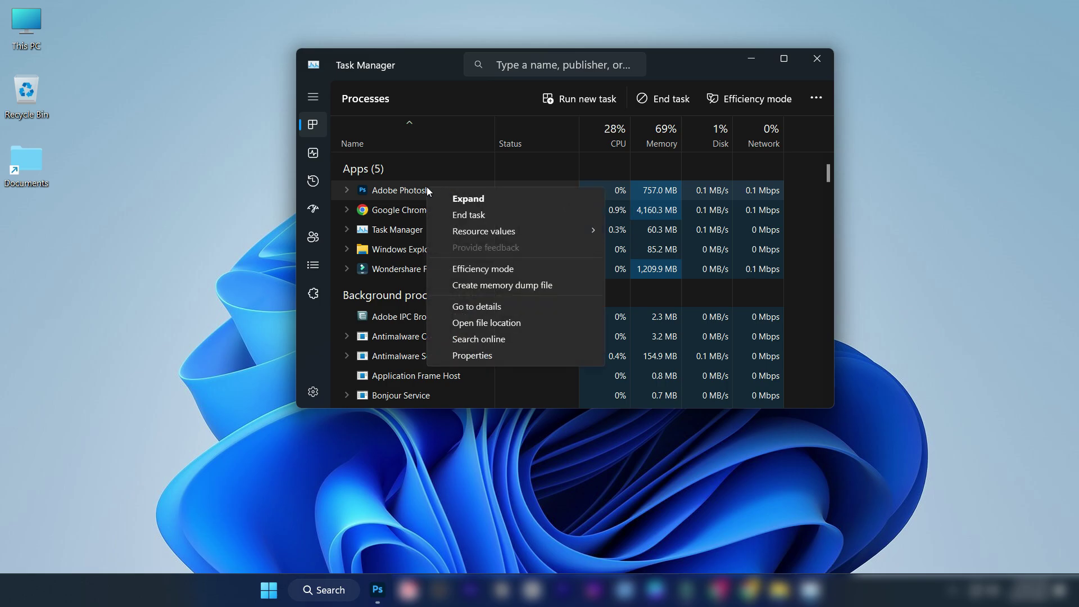
pyautogui.click(463, 214)
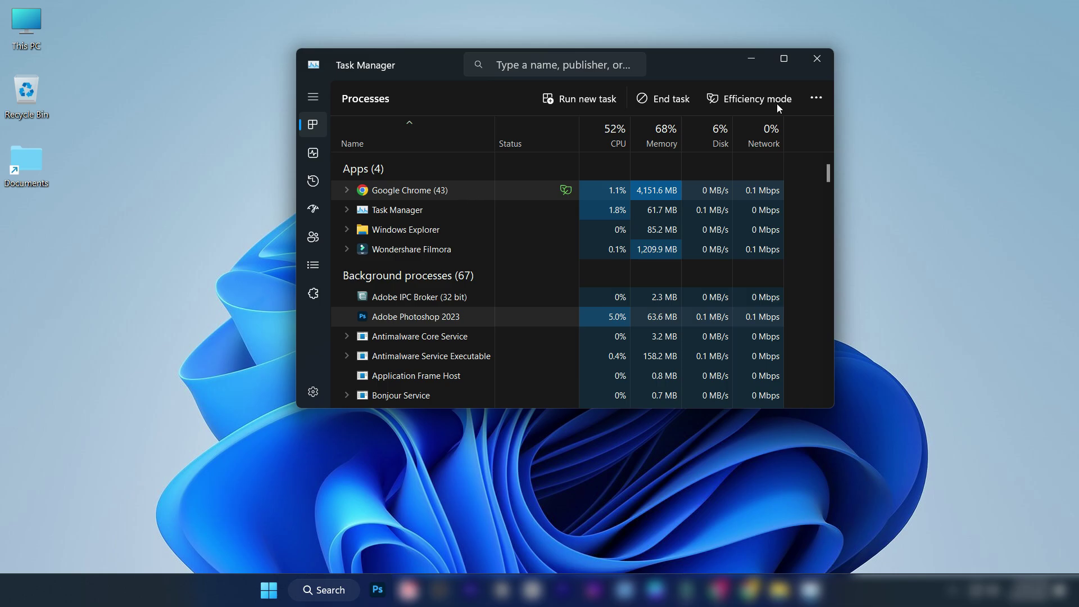
pyautogui.click(817, 61)
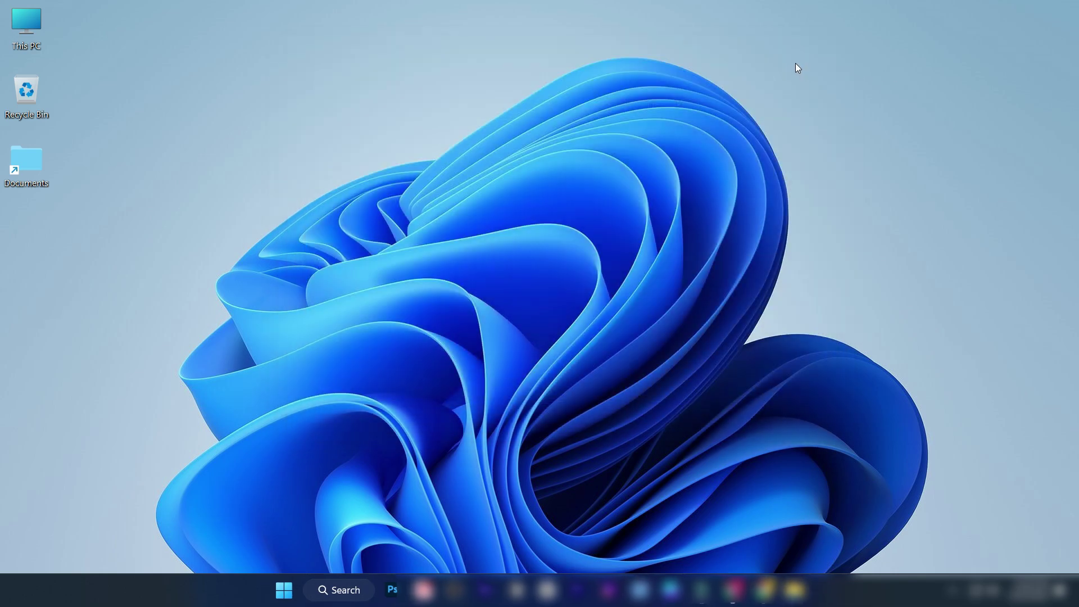
# Go to Settings > Privacy & security > Windows Security > Firewall & network protection
pyautogui.click(288, 596)
pyautogui.write('set')
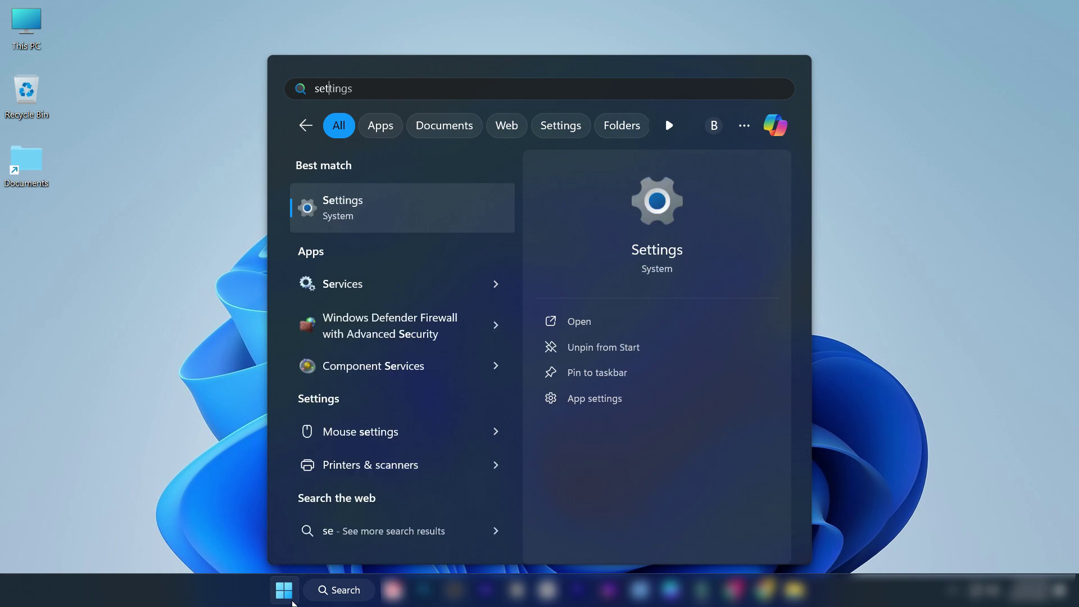
pyautogui.click(337, 210)
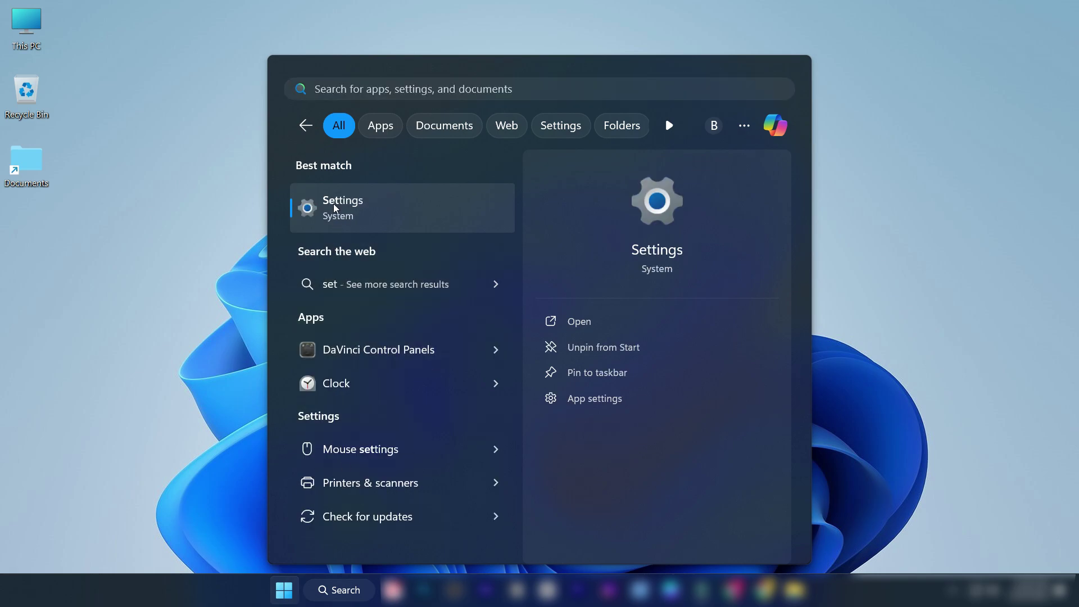
pyautogui.click(93, 433)
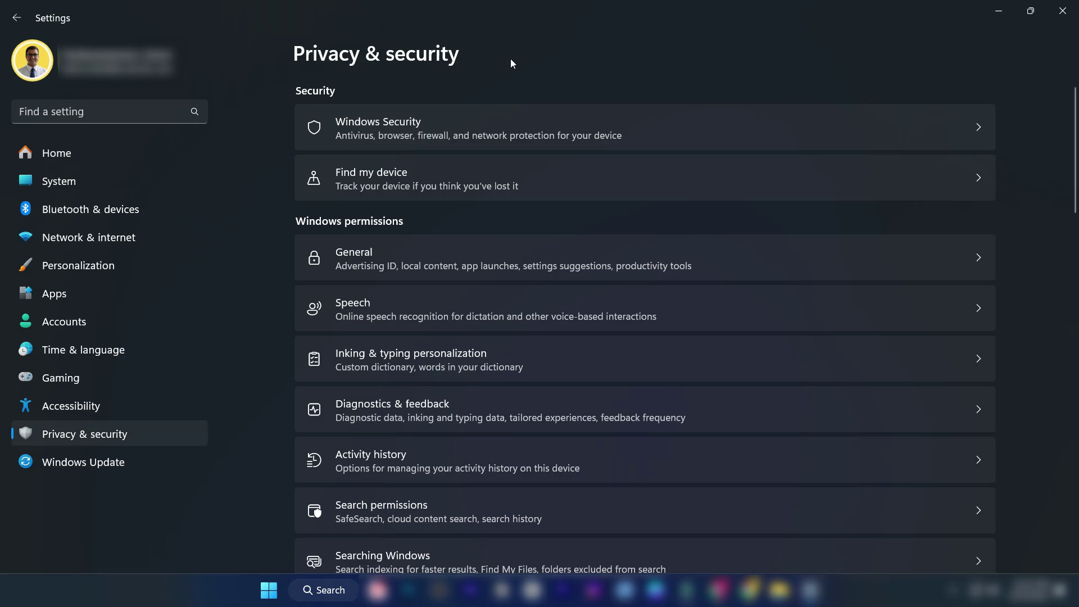
pyautogui.click(506, 123)
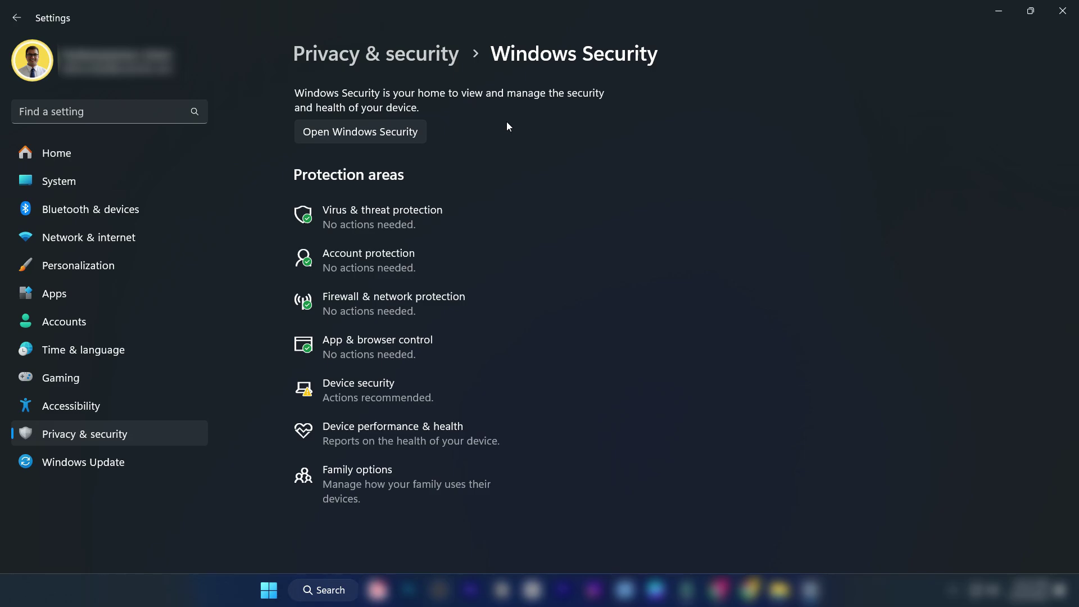
pyautogui.click(471, 300)
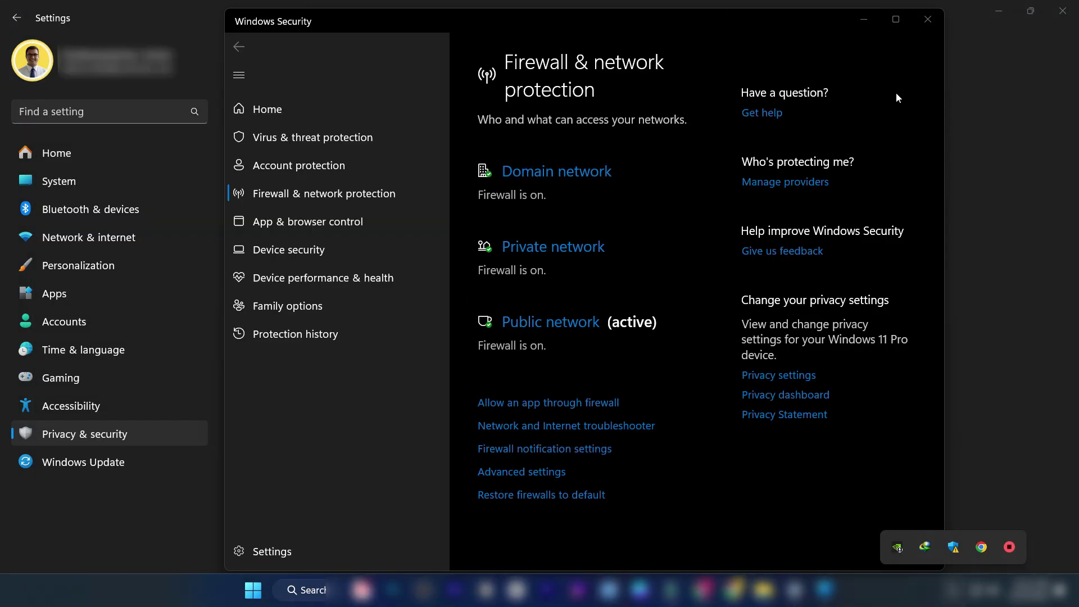
# Start a new rule under Inbound Rules in the advanced firewall settings
pyautogui.click(799, 30)
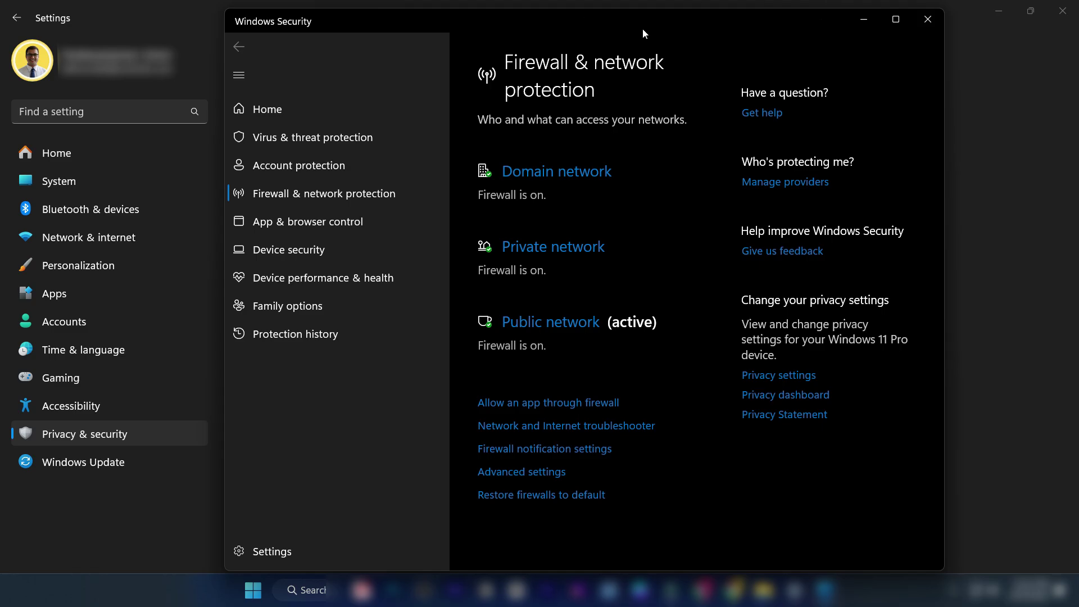
pyautogui.click(526, 472)
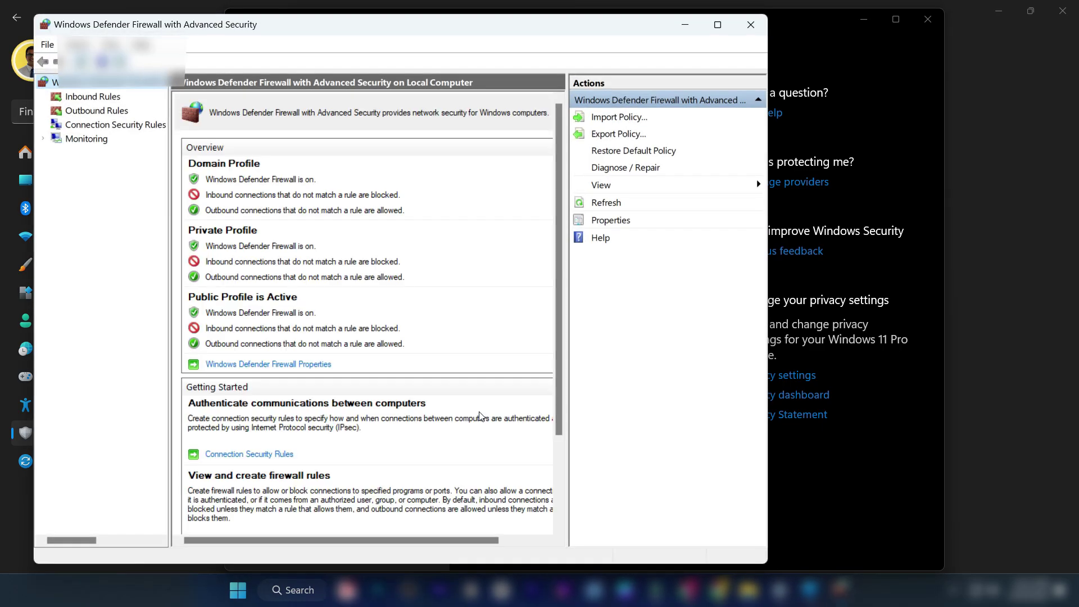
pyautogui.moveTo(537, 26)
pyautogui.mouseDown()
pyautogui.moveTo(649, 37)
pyautogui.moveTo(712, 25)
pyautogui.mouseUp()
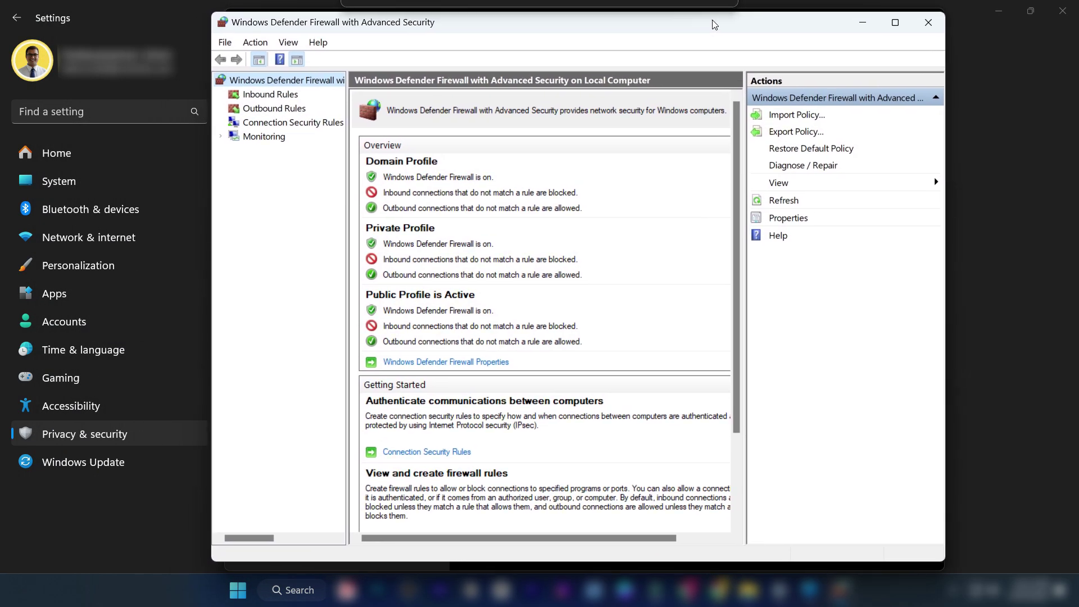
pyautogui.click(269, 98)
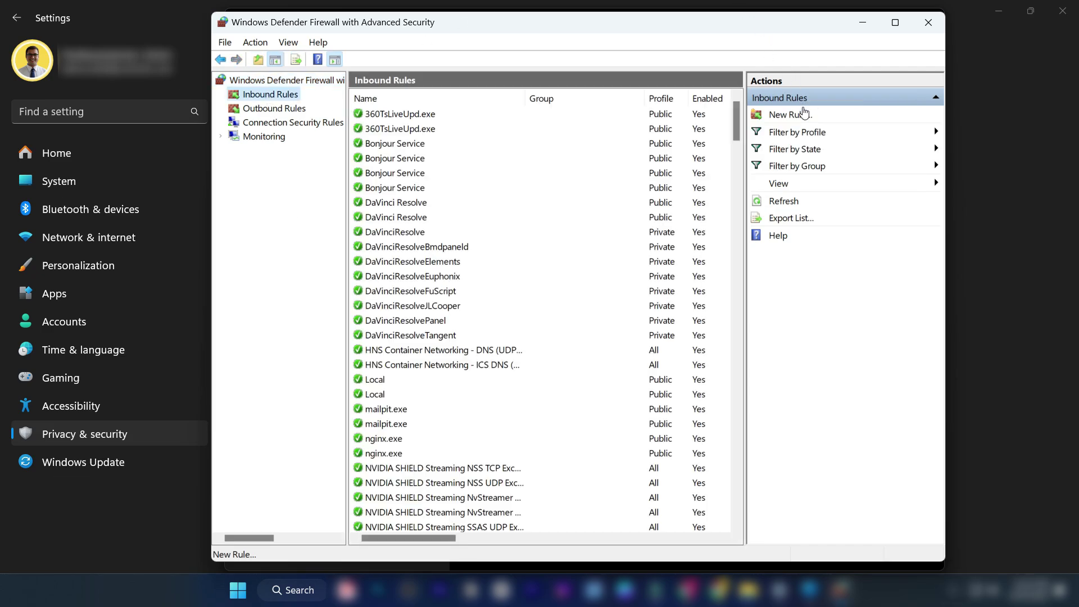
pyautogui.click(803, 115)
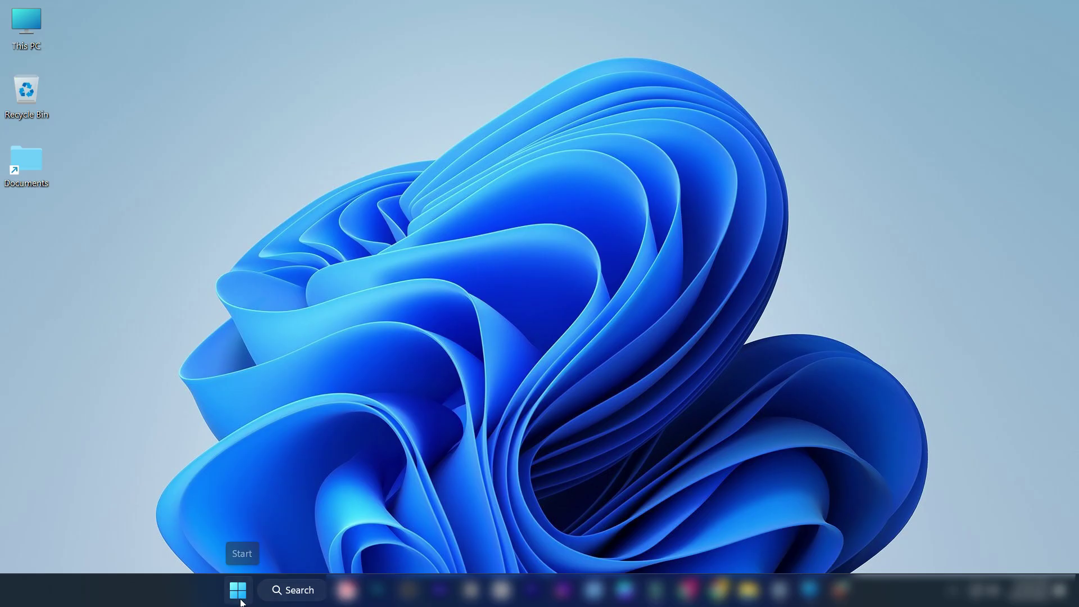
# Find Photoshop.exe via the Photoshop shortcut's file location and copy its full path
pyautogui.click(238, 596)
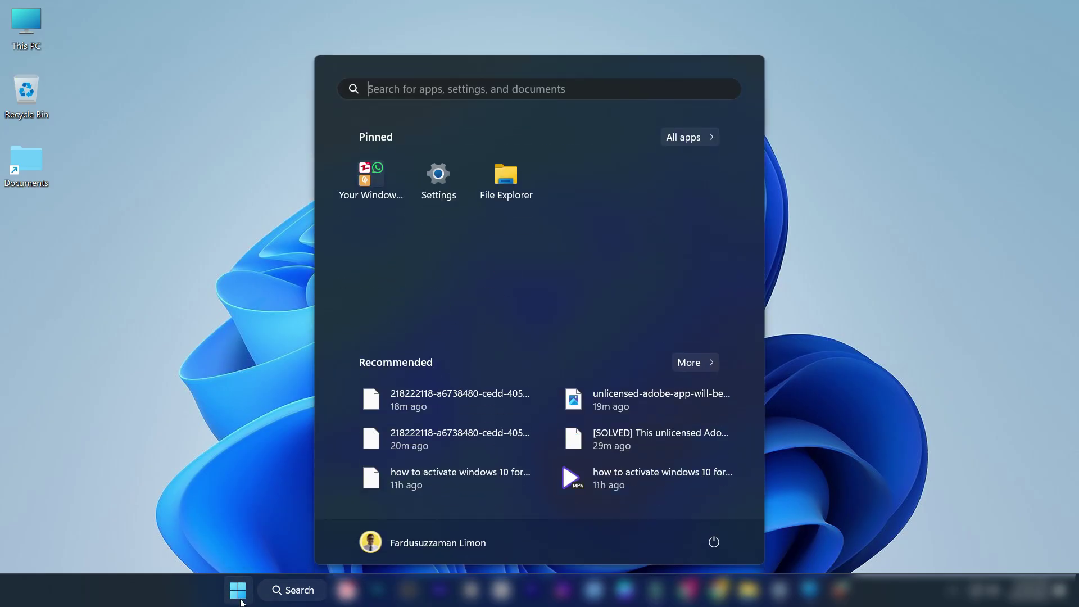
pyautogui.write('photo')
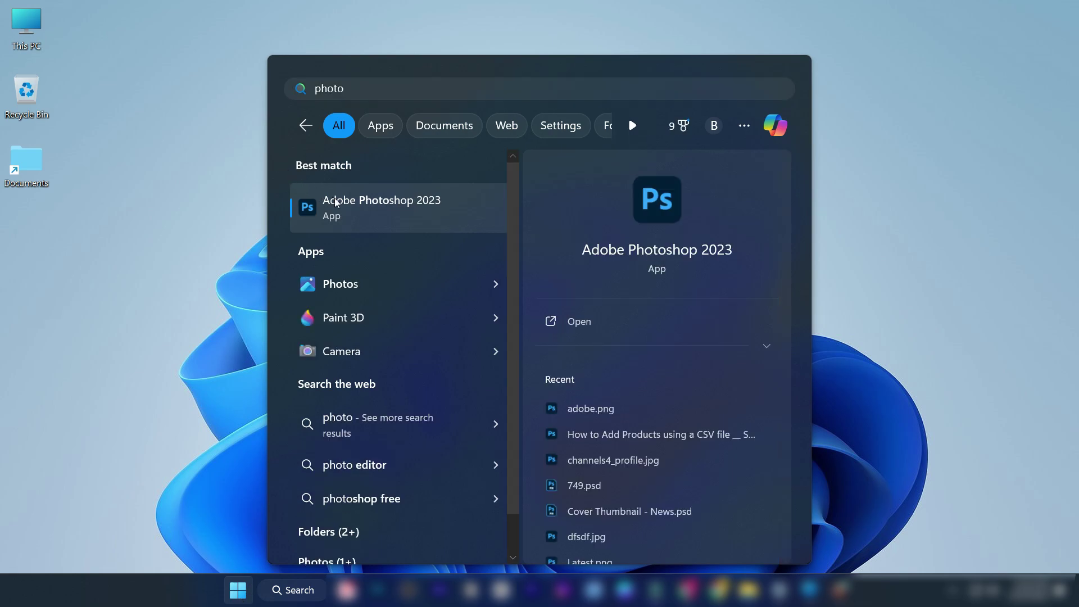
pyautogui.rightClick(357, 214)
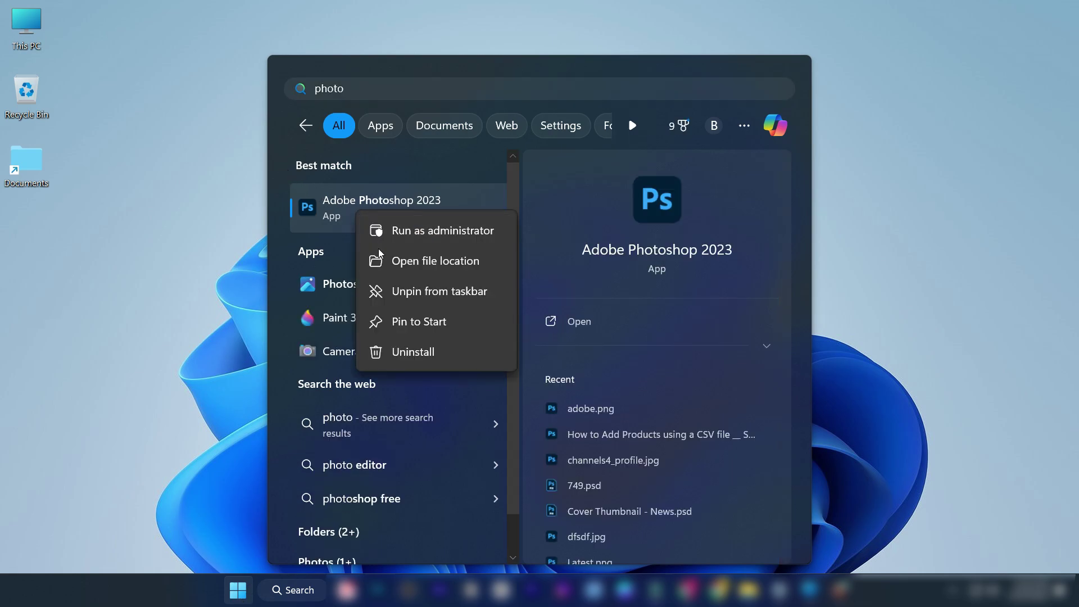
pyautogui.click(385, 261)
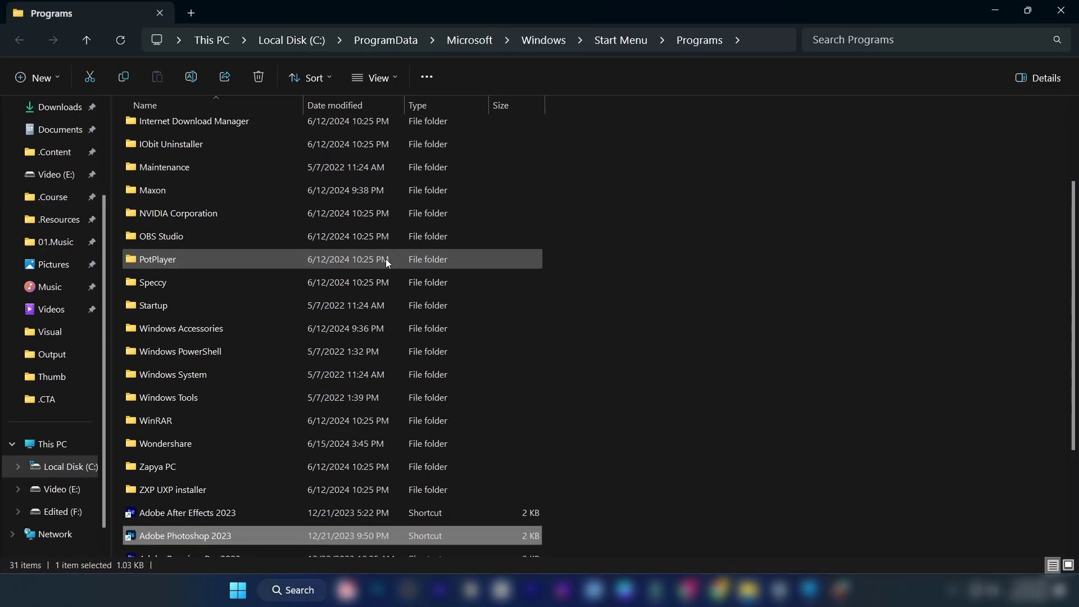
pyautogui.scroll(-1, 247, 476)
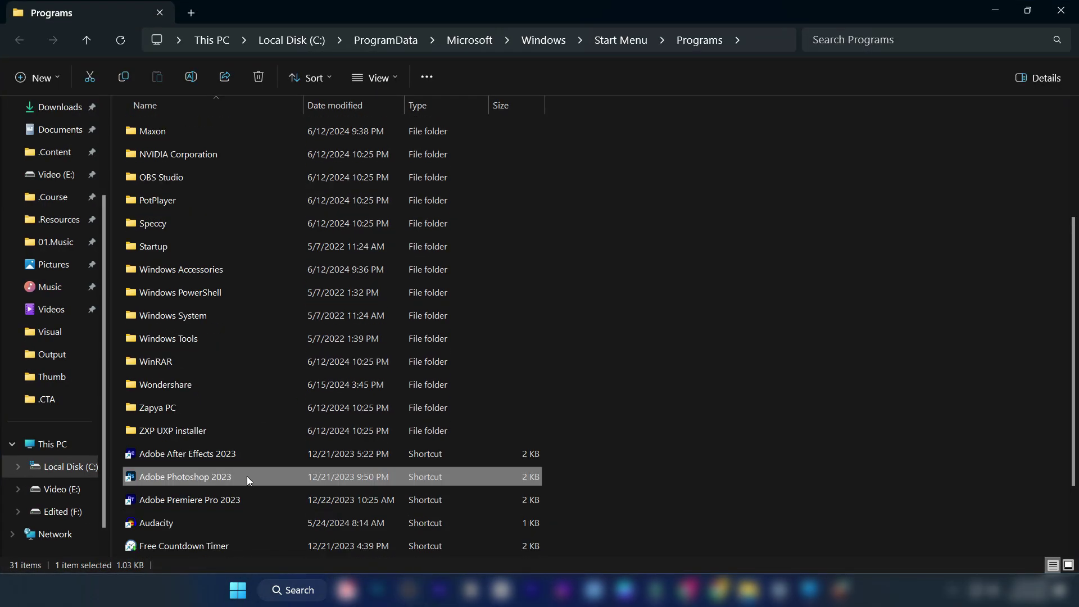
pyautogui.rightClick(247, 476)
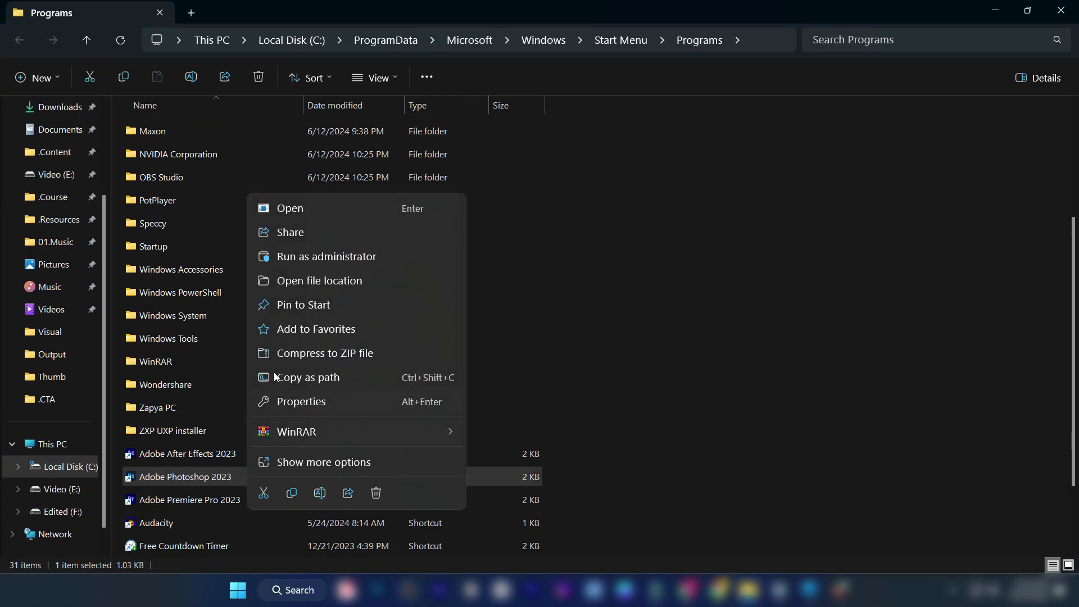
pyautogui.click(296, 284)
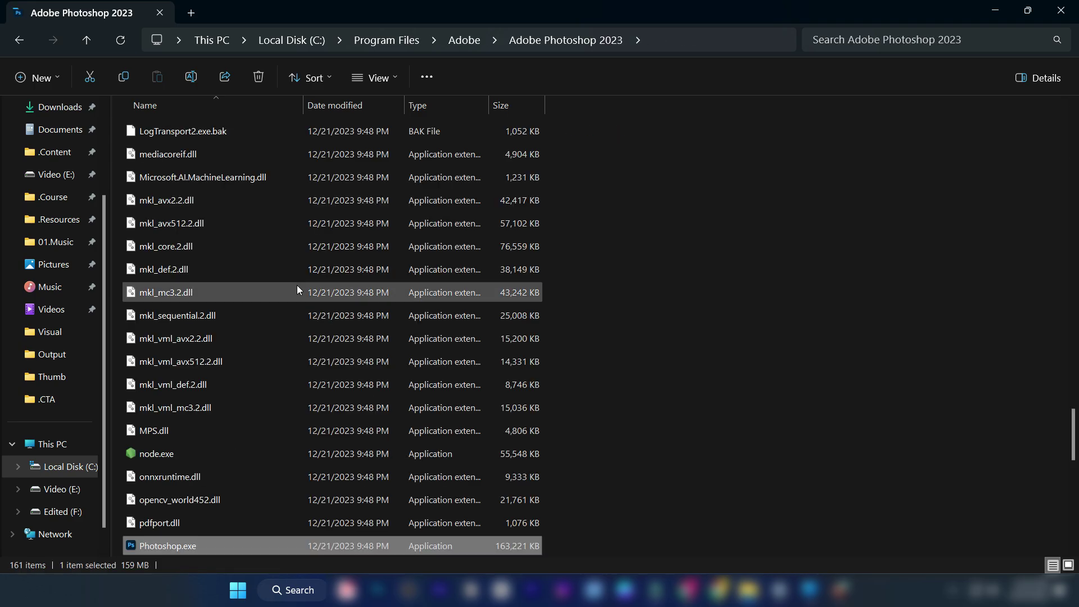
pyautogui.scroll(-3, 278, 413)
pyautogui.scroll(-1, 277, 405)
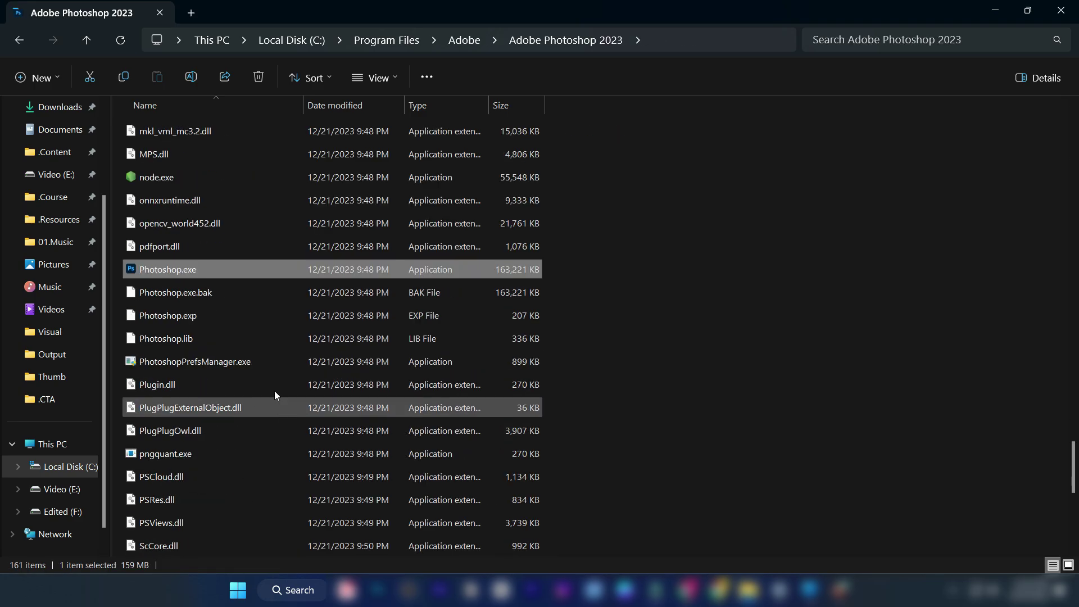
pyautogui.rightClick(236, 270)
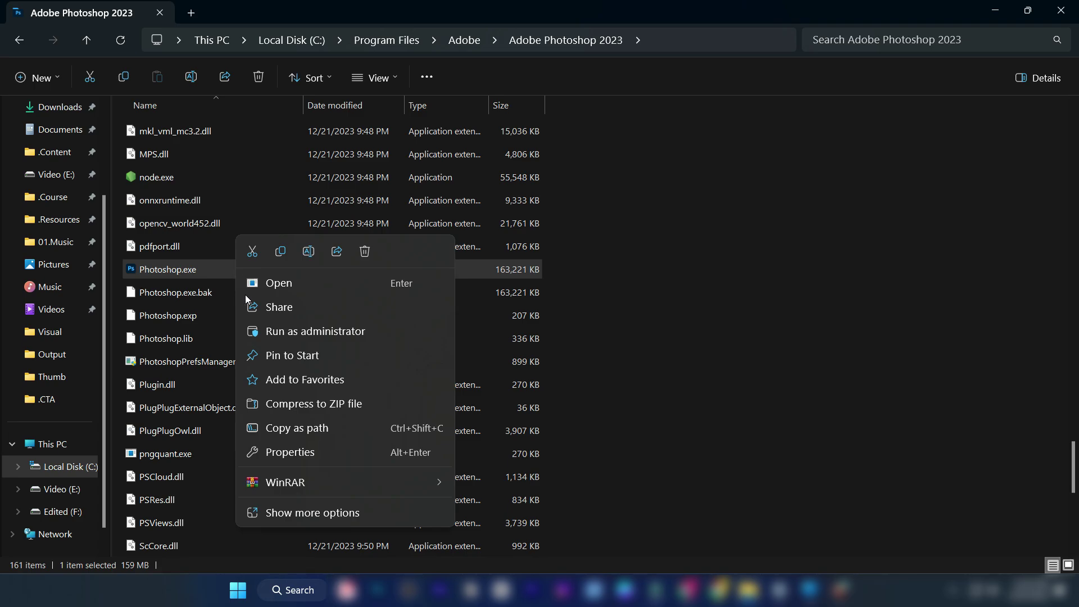
pyautogui.click(318, 428)
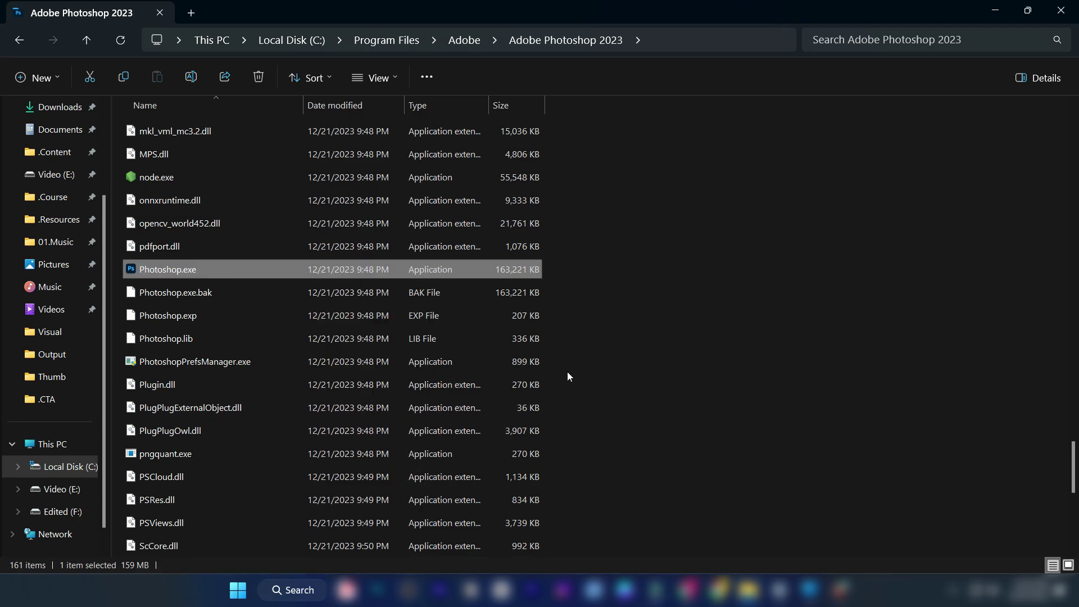
# Paste the Photoshop.exe path into 'This program path' and remove its surrounding quotation marks
pyautogui.click(996, 11)
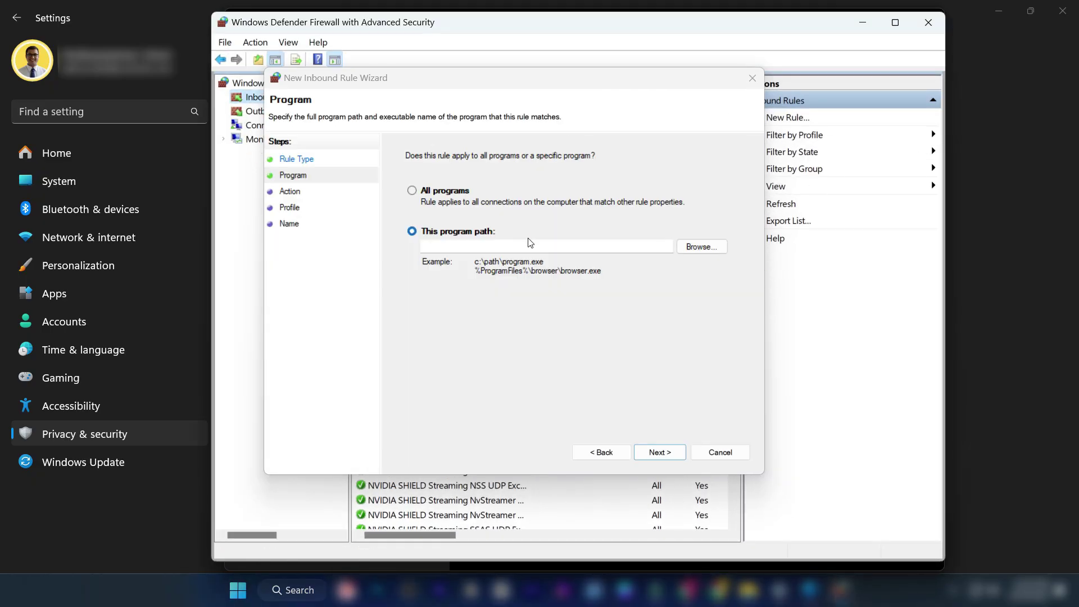
pyautogui.click(529, 245)
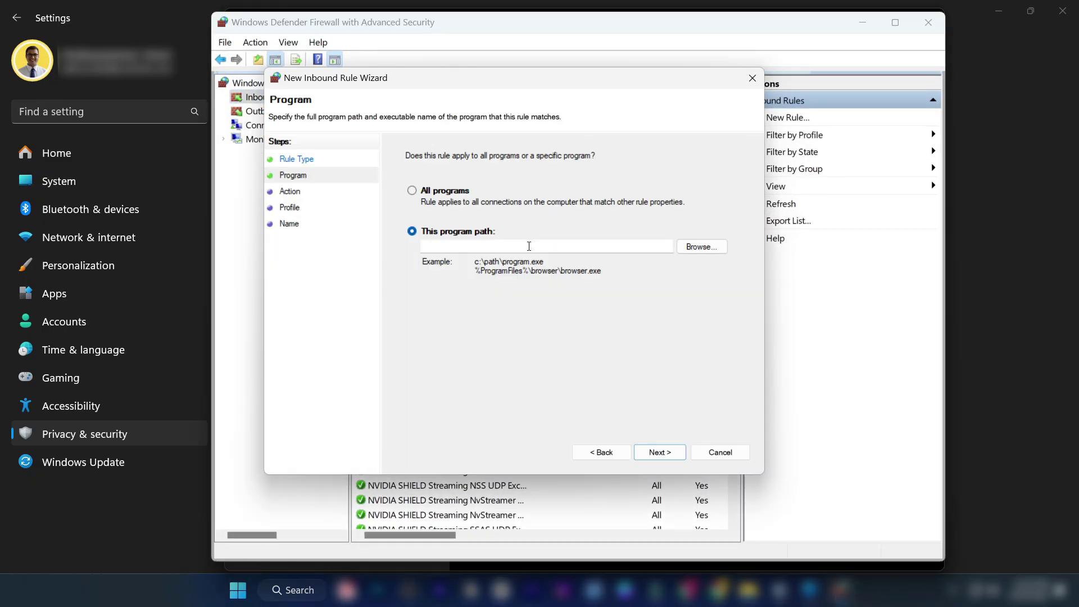
pyautogui.write('"C:\\Program Files\\Adobe\\Adobe Photoshop 2023\\Photoshop.exe"')
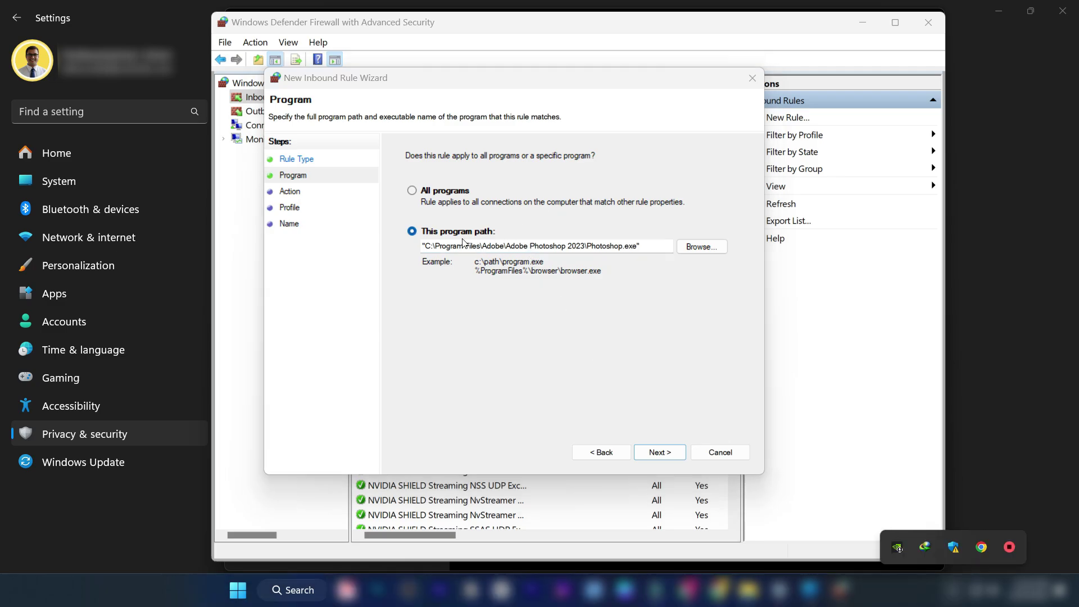
pyautogui.click(425, 246)
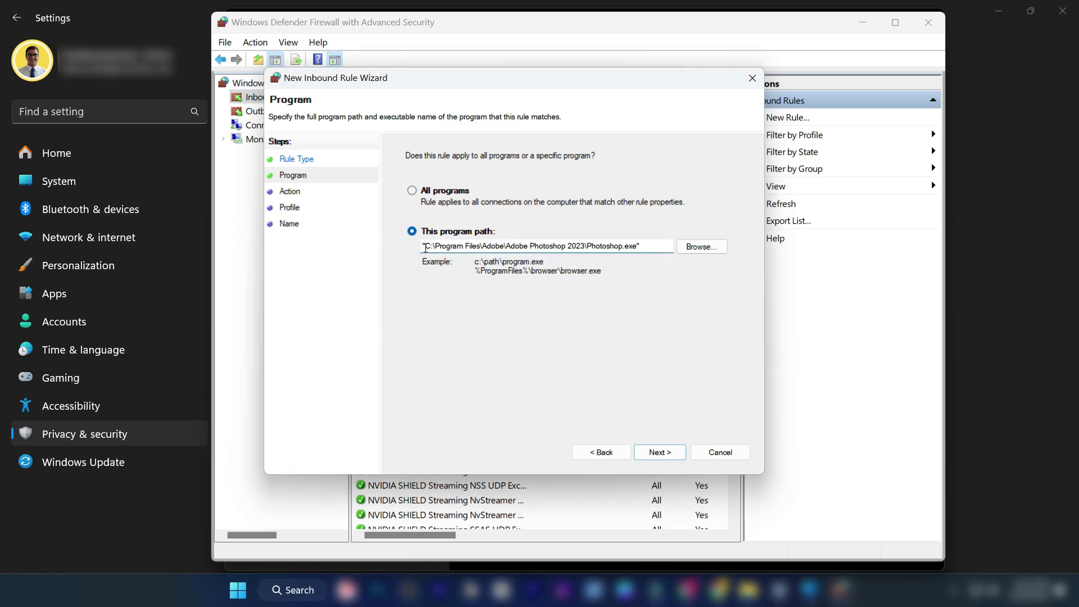
pyautogui.press('BackSpace')
pyautogui.click(646, 246)
pyautogui.press('BackSpace')
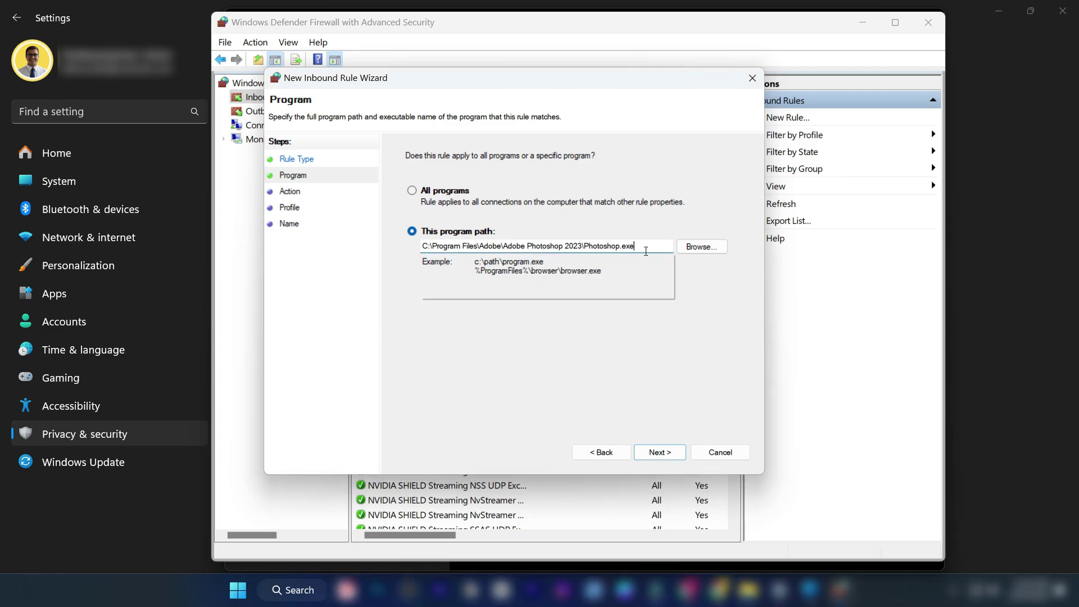
pyautogui.click(703, 321)
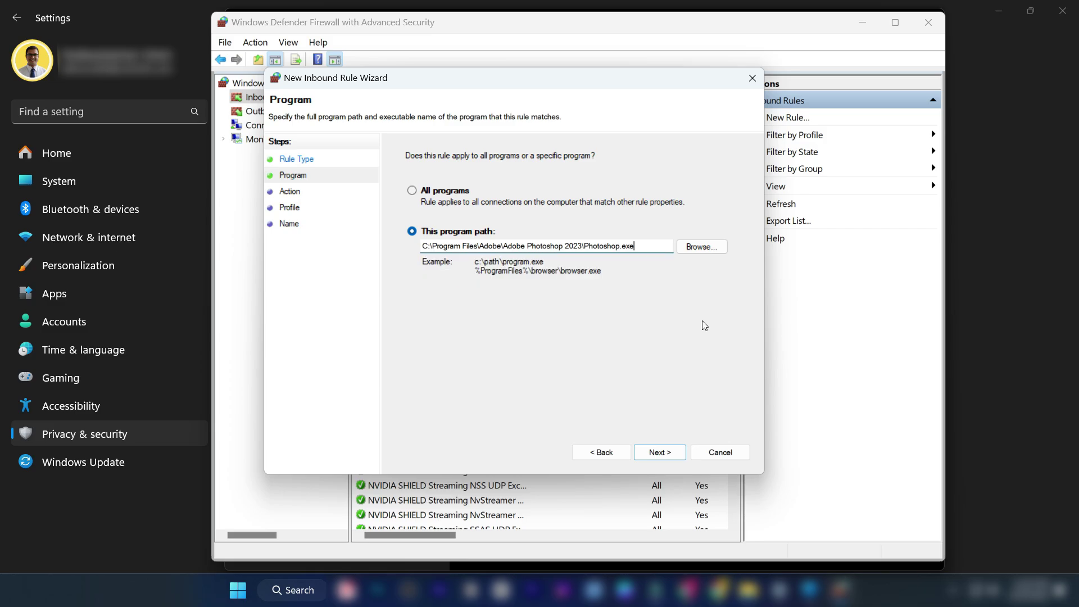
# Block the connection on Domain, Private and Public profiles, name the rule Photoshop, and finish
pyautogui.click(680, 453)
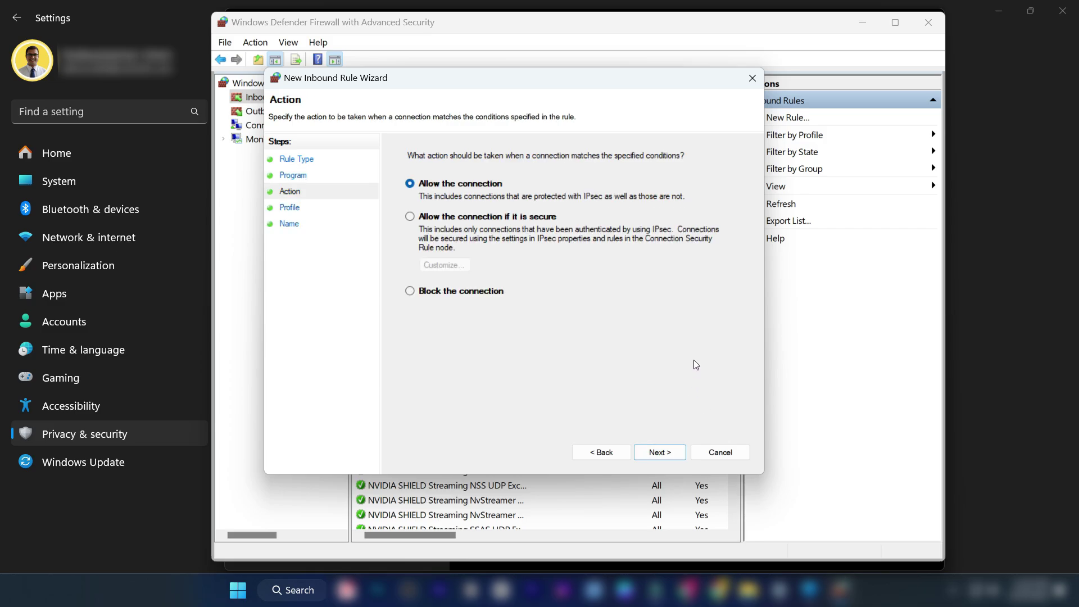
pyautogui.click(410, 291)
pyautogui.click(664, 453)
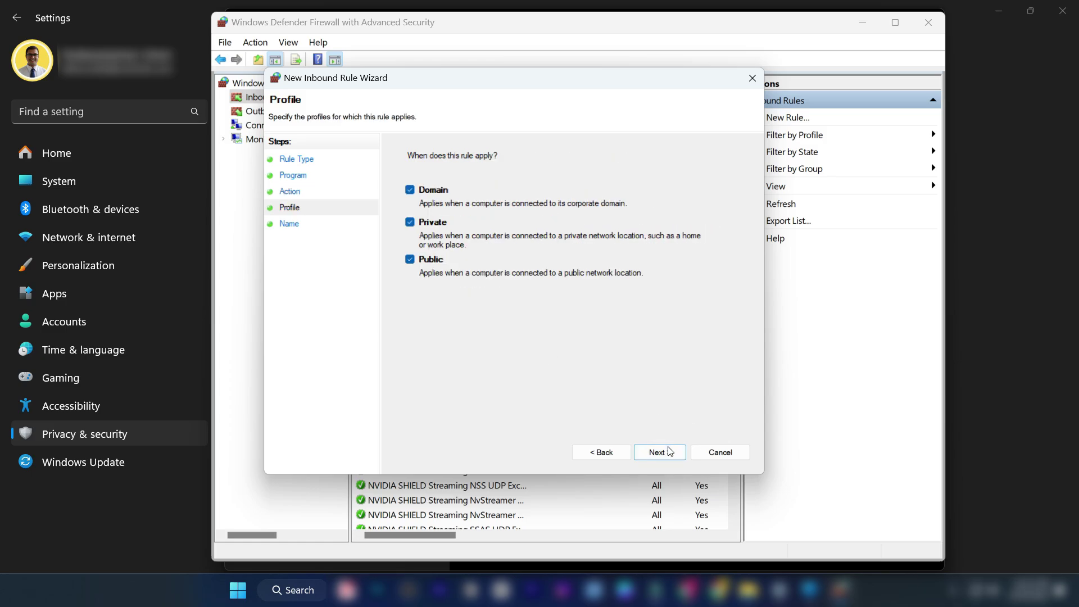
pyautogui.click(670, 452)
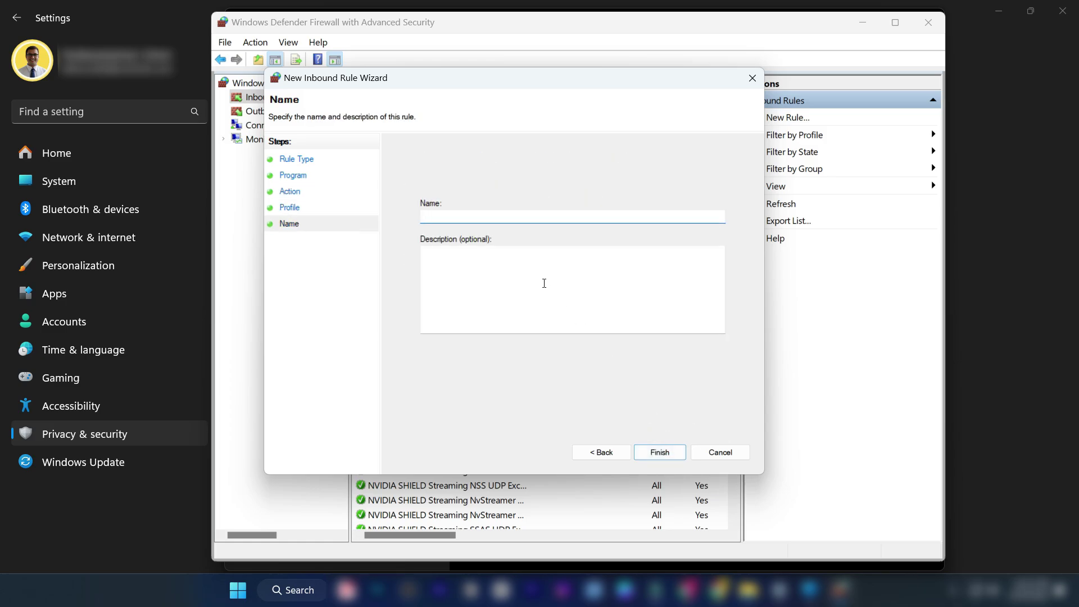
pyautogui.write('Photoshop')
pyautogui.click(667, 452)
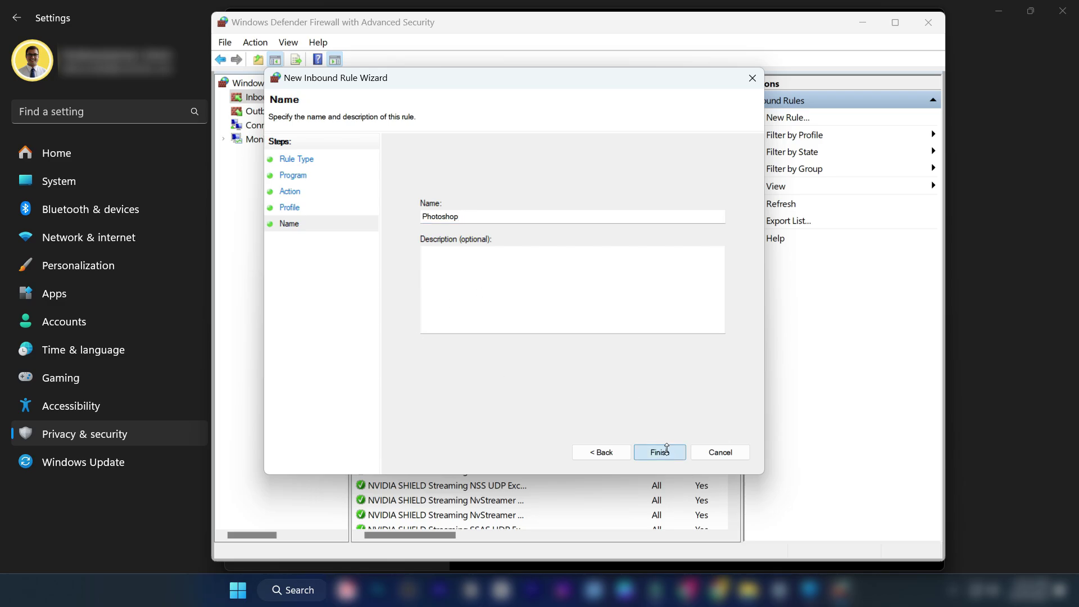